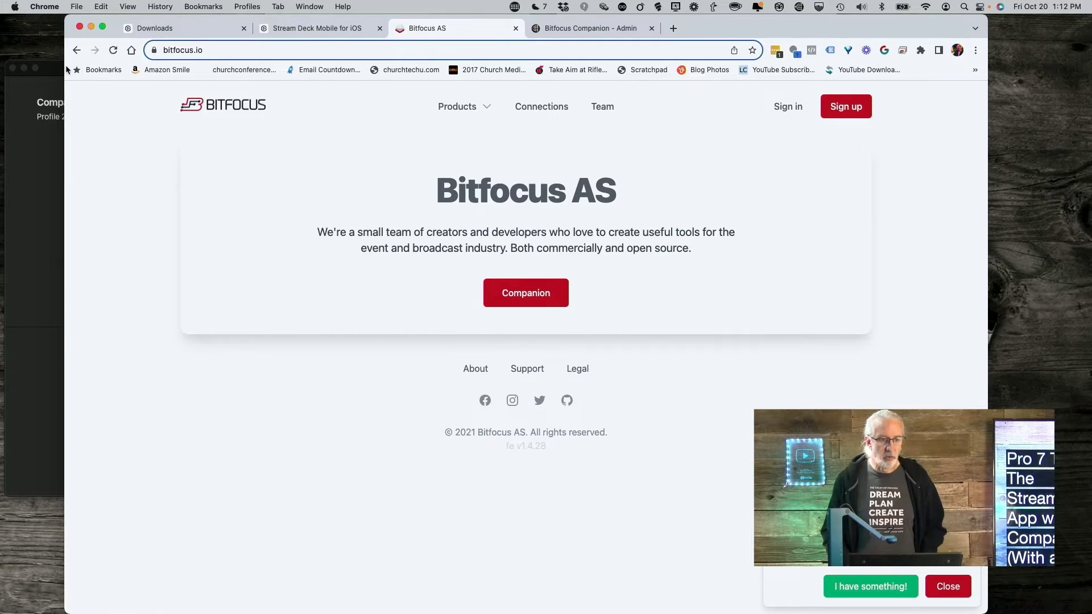
Step: Review the Stream Deck download for Mac on Elgato's Downloads page and glance at the Stream Deck app window
click(173, 26)
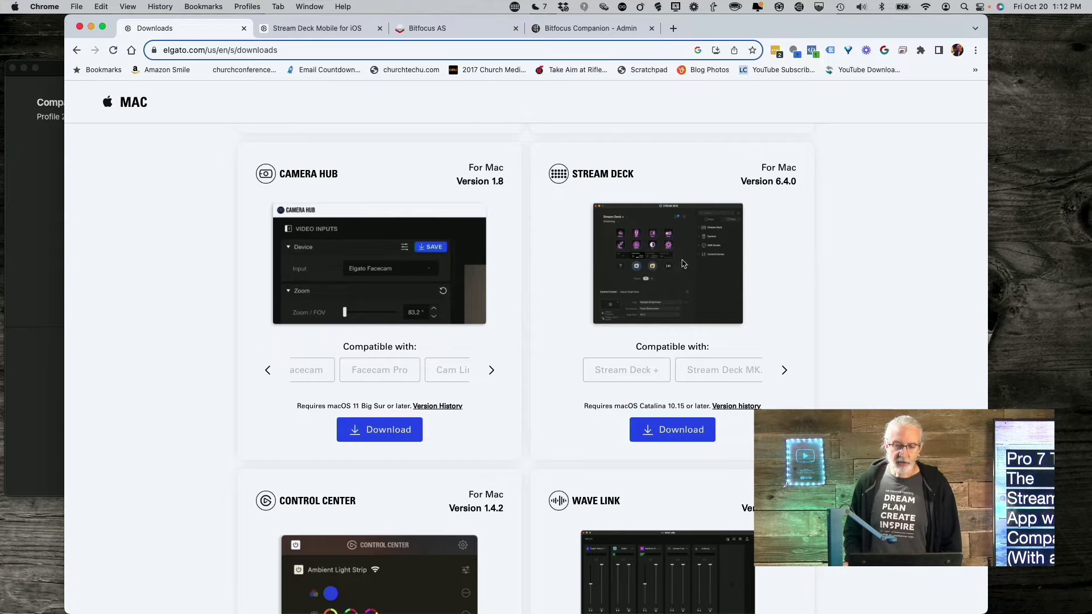
click(23, 334)
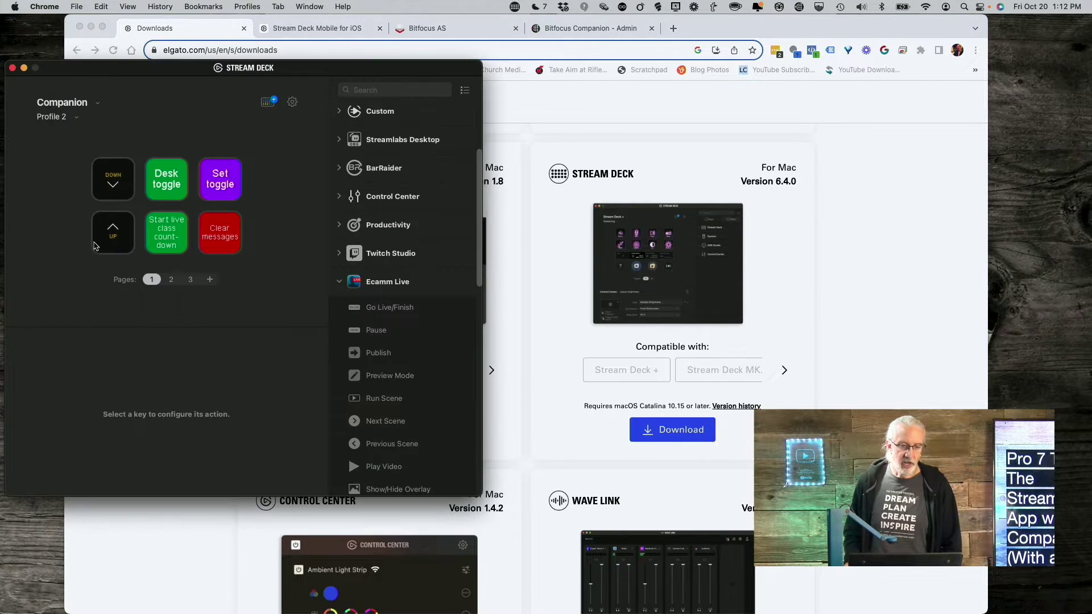
click(961, 209)
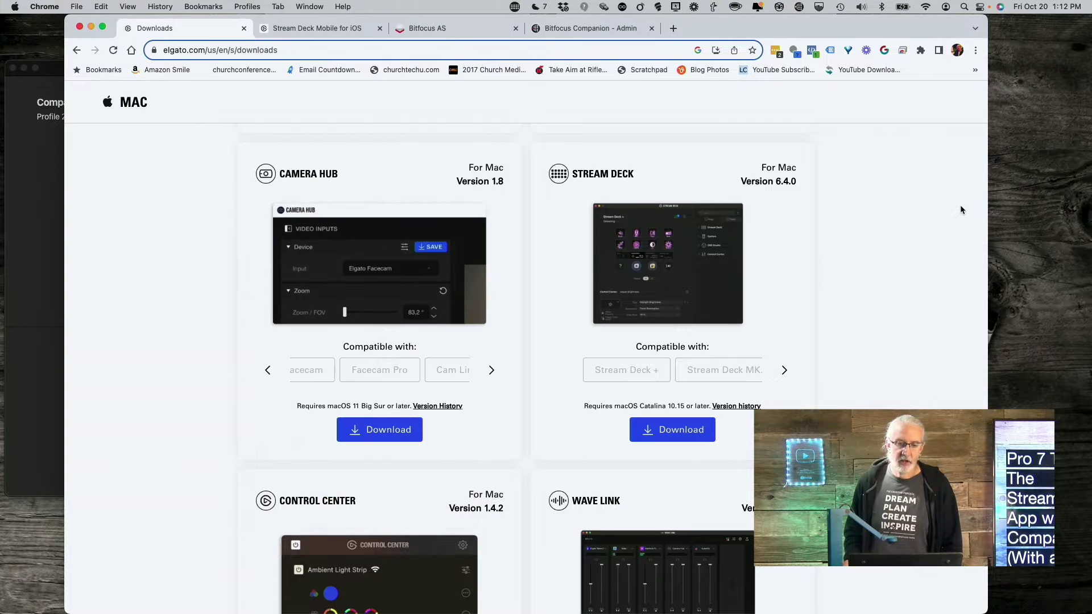
Step: Review Elgato's Stream Deck Mobile for iOS page and the Bitfocus home page, and bring up the Stream Deck app
click(301, 28)
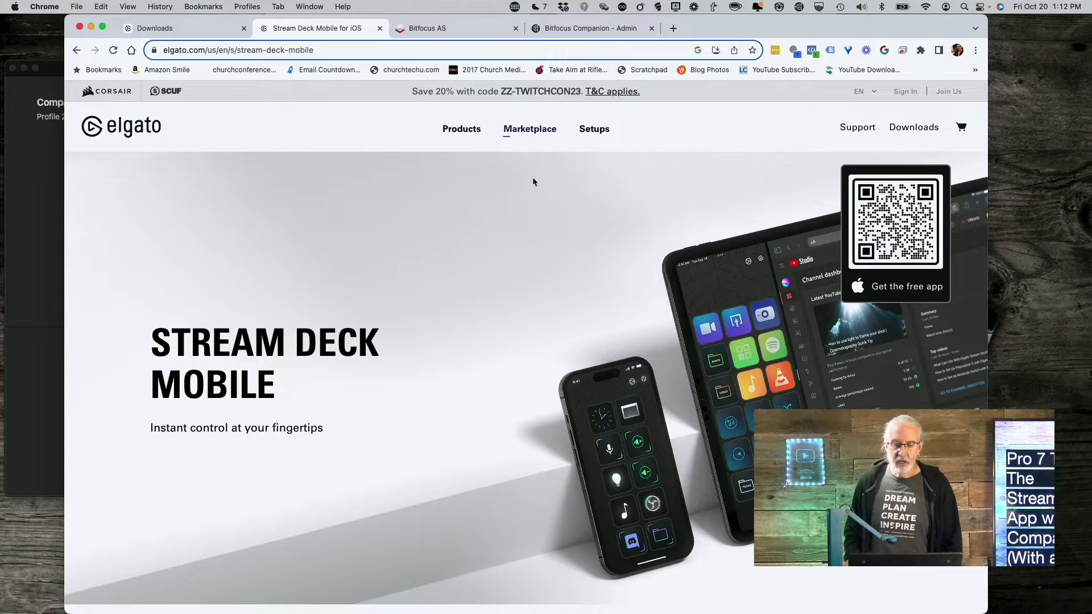
mouse_move(532, 129)
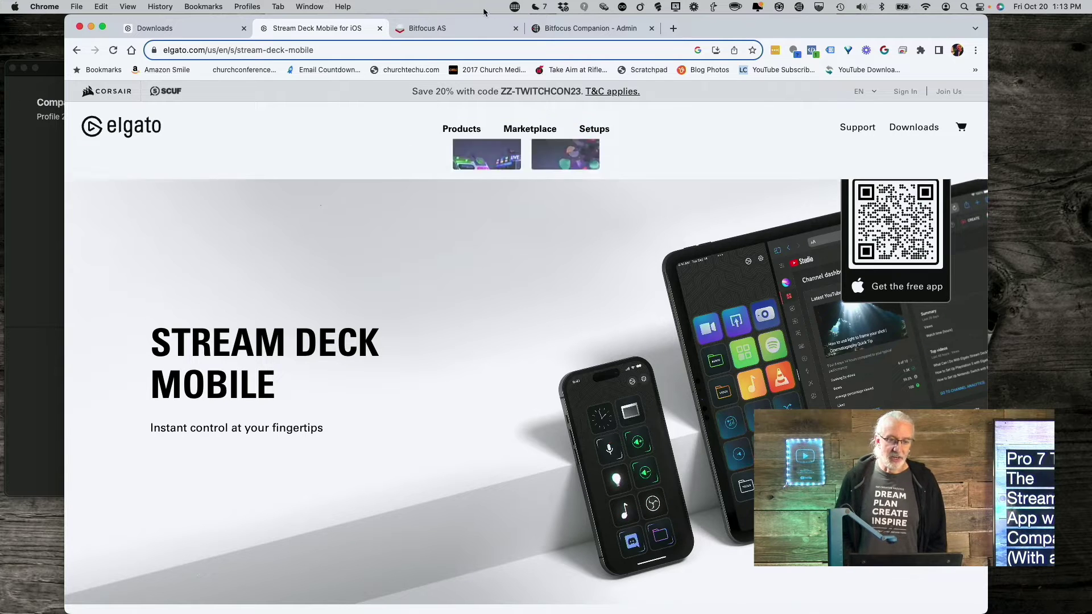
click(449, 28)
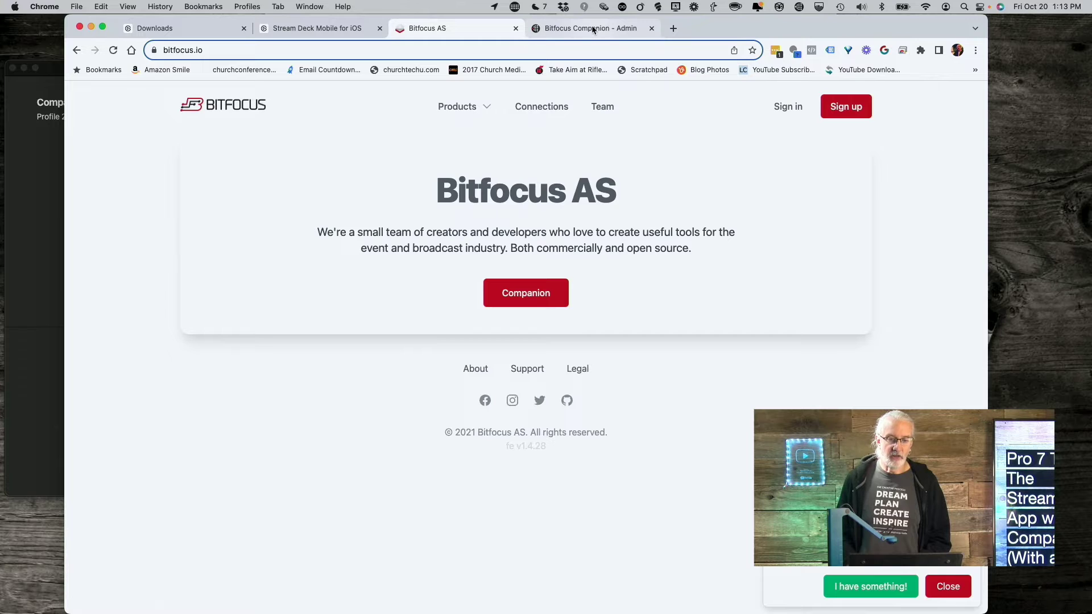
click(31, 217)
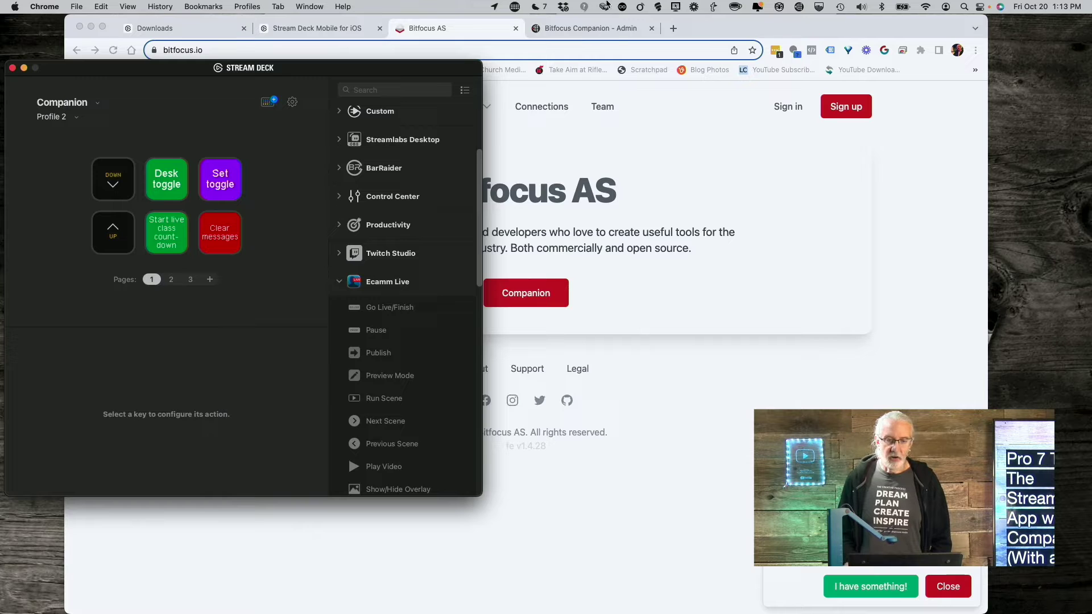
Step: Check Companion's settings for Elgato plugin access, and view the device list with its option to add a mobile device in Stream Deck
click(614, 29)
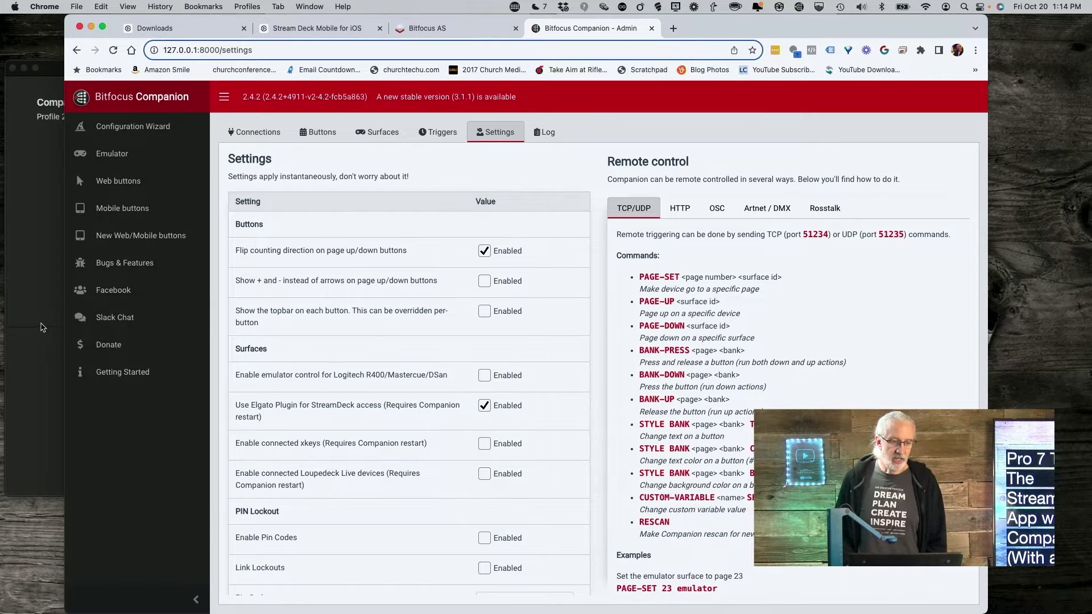
click(41, 327)
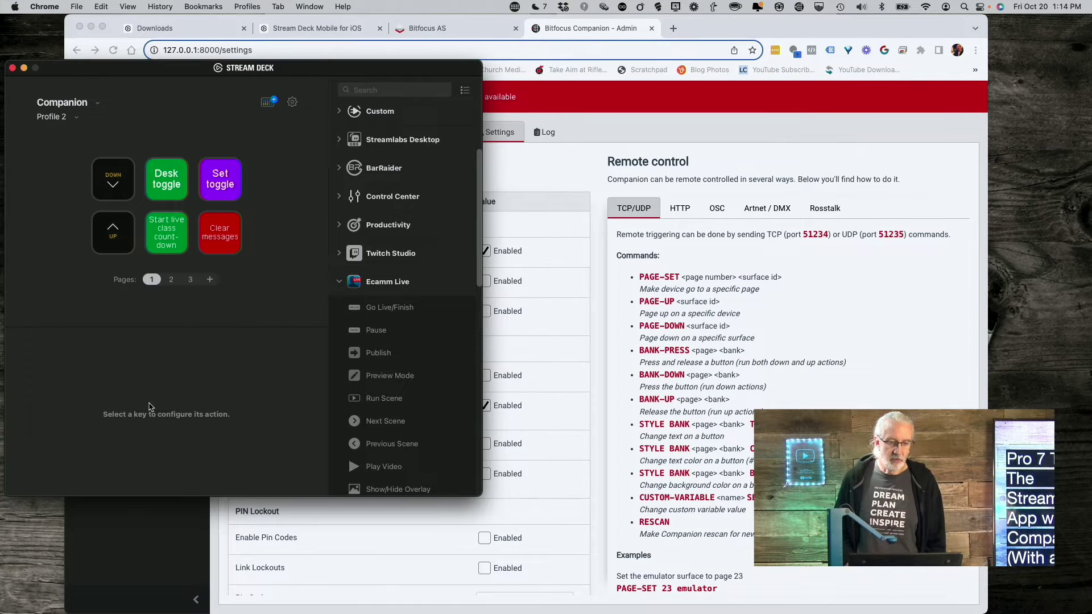
click(96, 104)
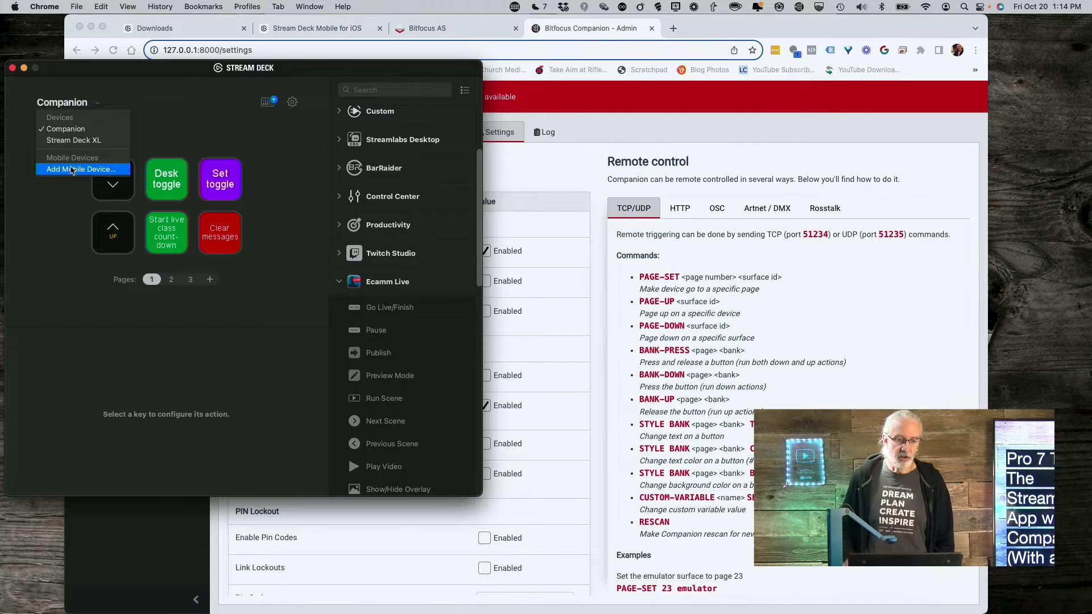
click(70, 349)
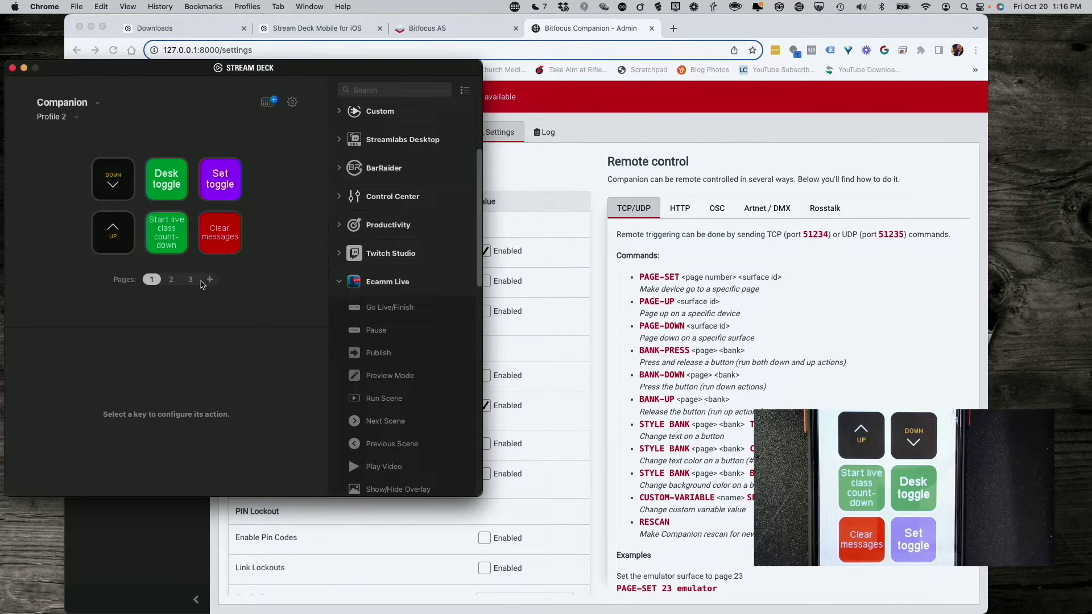
Step: Add a fourth page to Profile 2 and place a Companion button from the Custom category on its first key
click(208, 280)
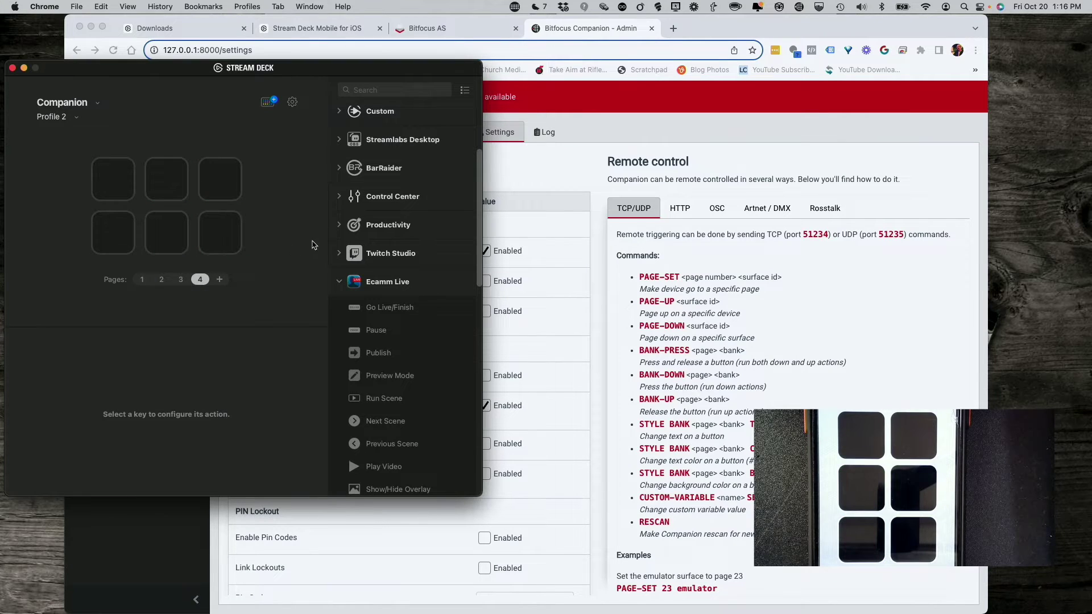
scroll(407, 139, up, 3)
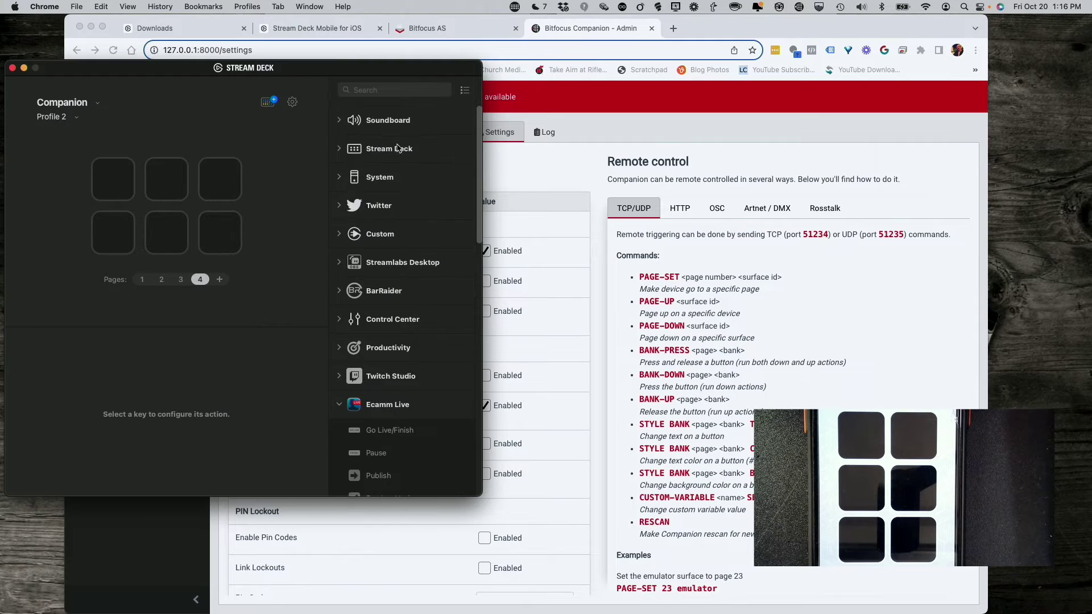
click(354, 235)
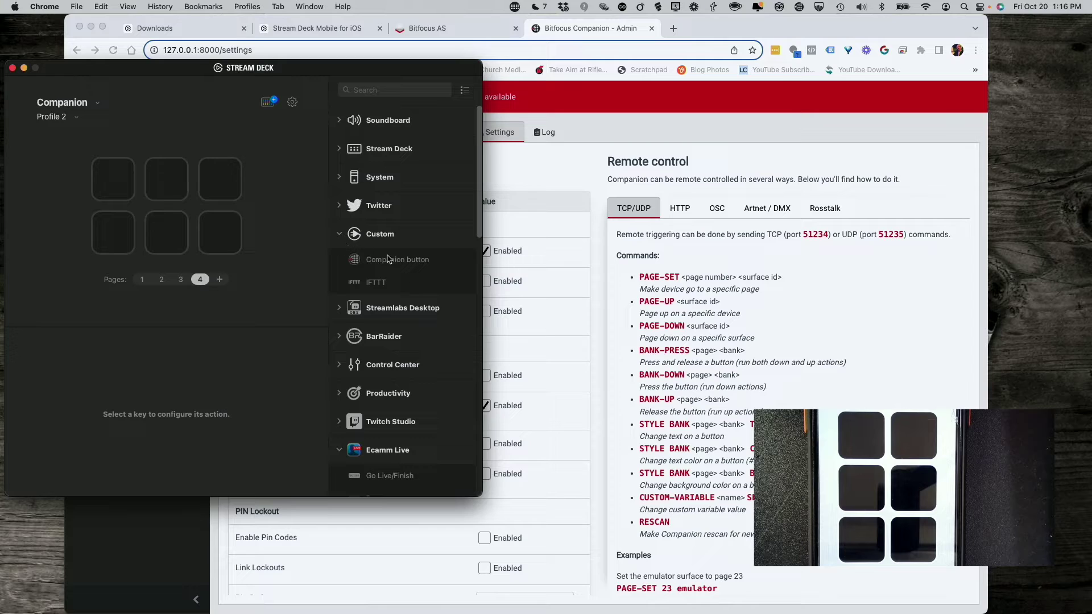
drag(393, 265, 119, 176)
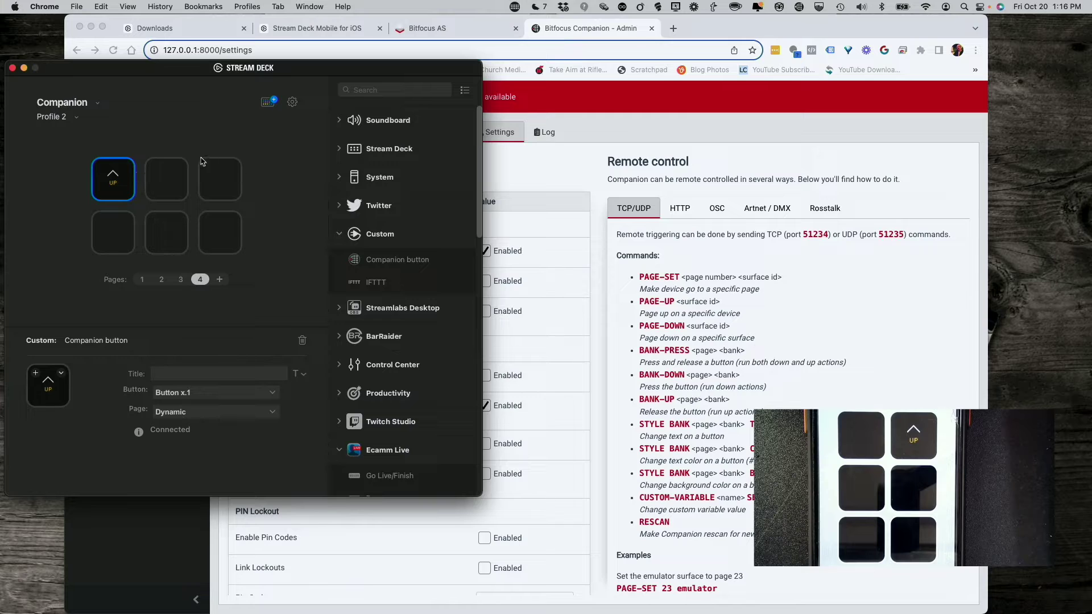
Step: Return to page 1 of the Stream Deck profile and inspect the DOWN key's Companion button settings
click(143, 280)
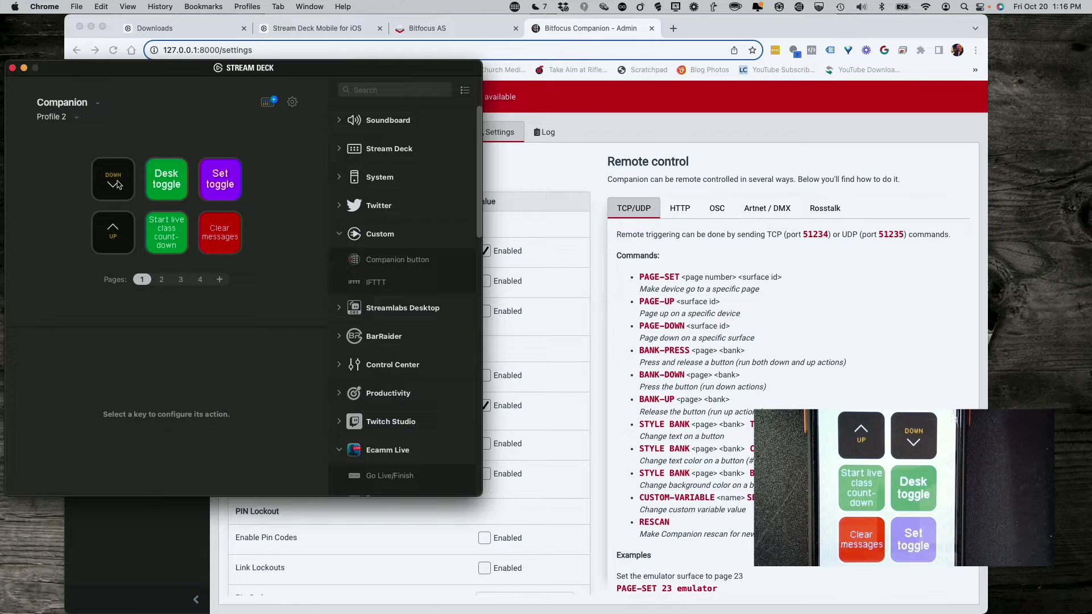
click(116, 183)
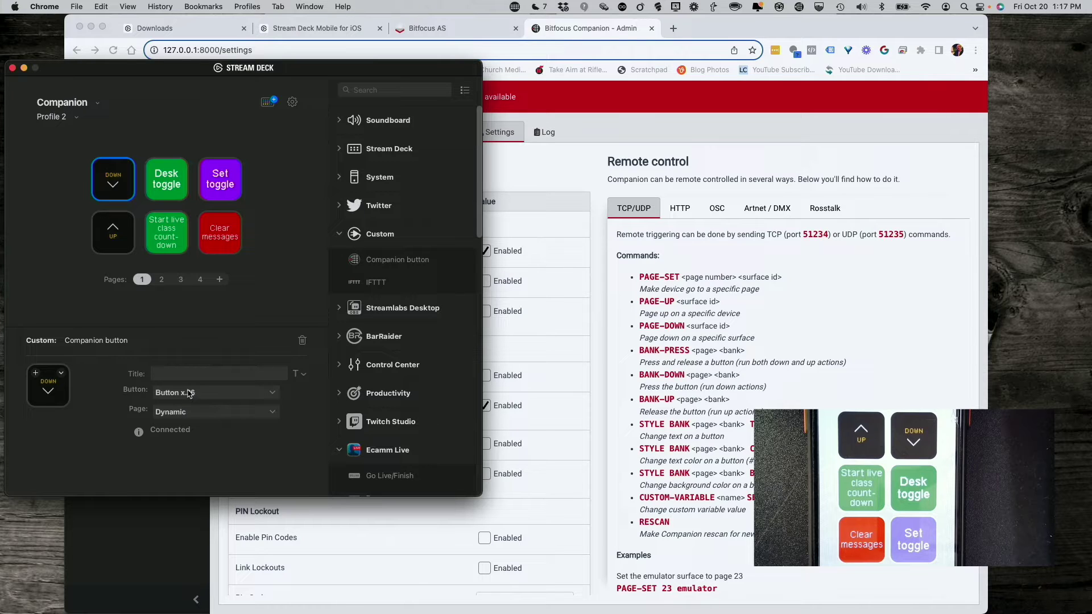
Step: Switch to Bitfocus Companion's button grid and inspect both pairs of page up and page down buttons on page 9
click(558, 171)
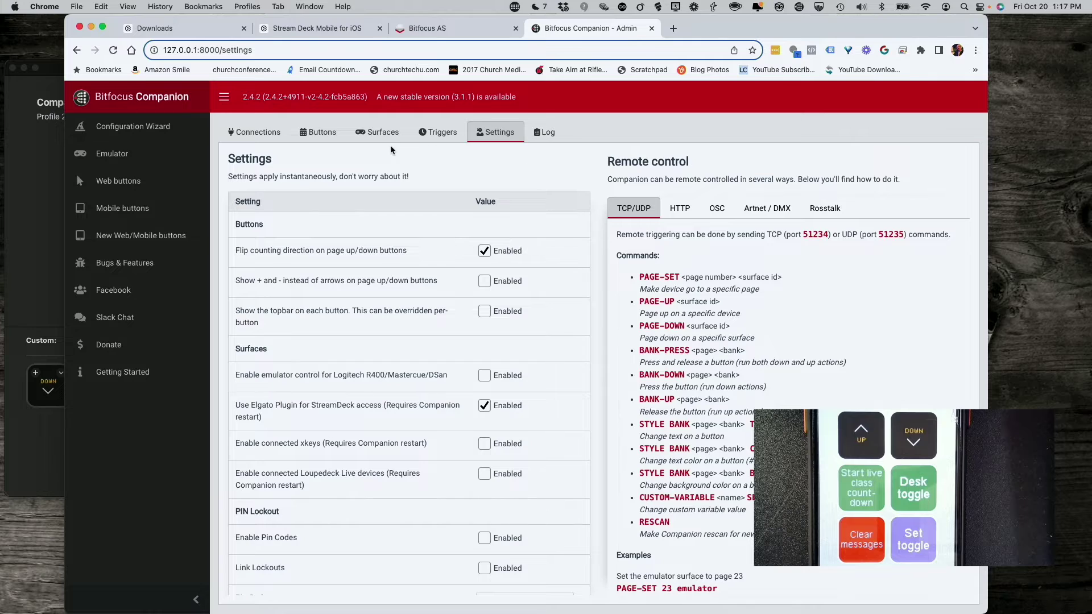
click(322, 135)
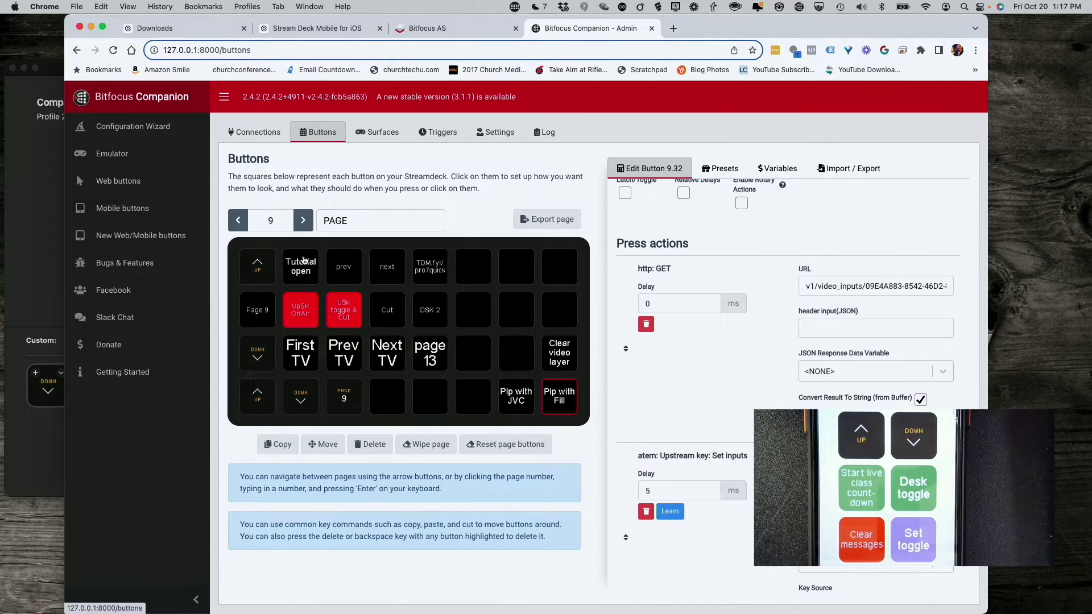
click(257, 398)
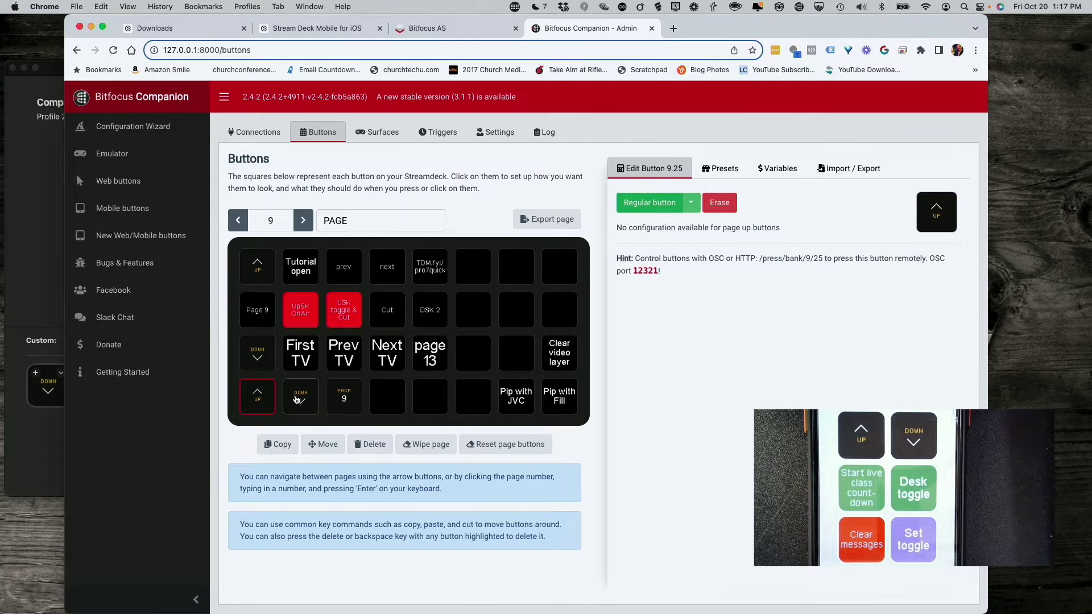
click(300, 397)
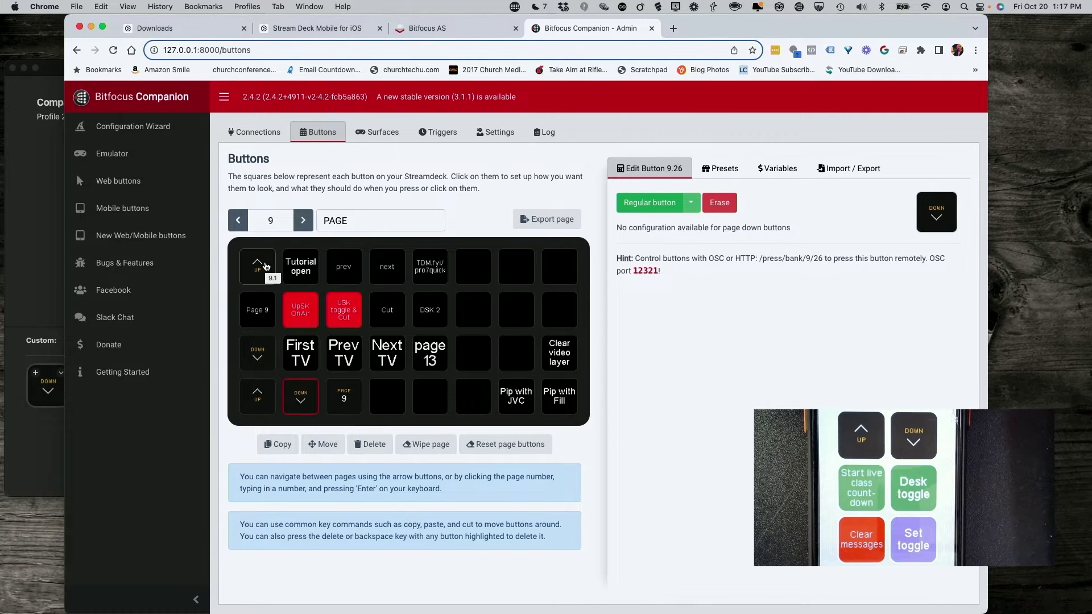
click(254, 279)
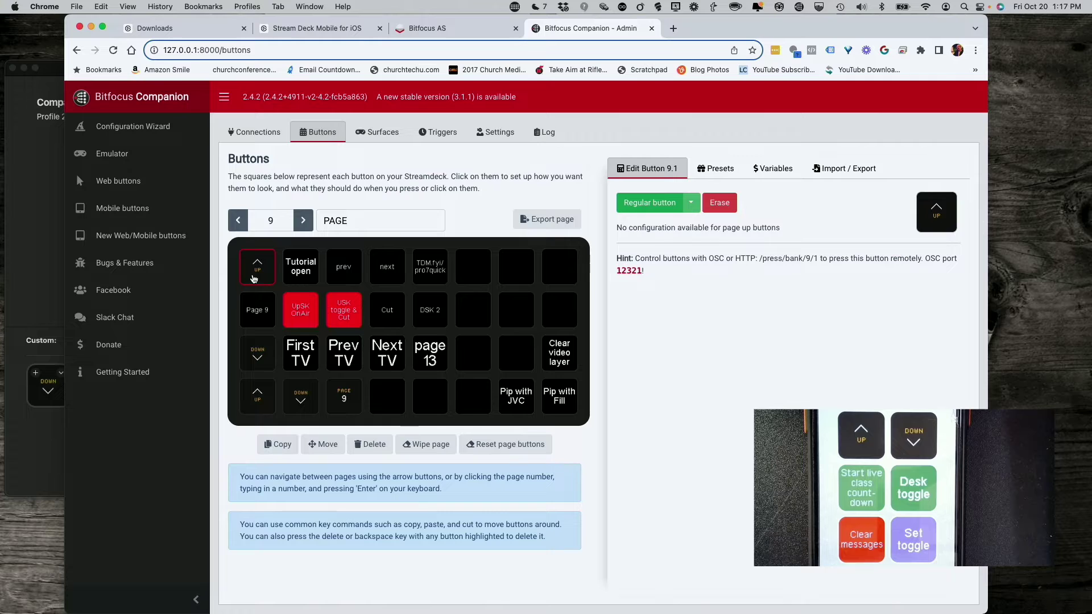
click(265, 367)
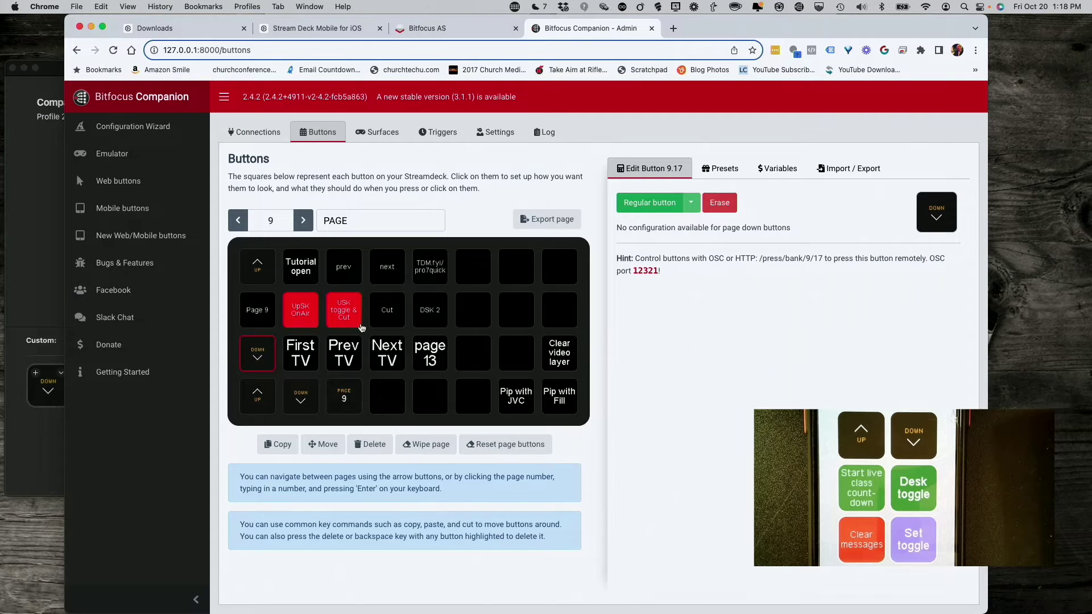
Step: Browse Companion's button pages from 10 through 17 to compare their navigation buttons, and return to page 16
click(303, 220)
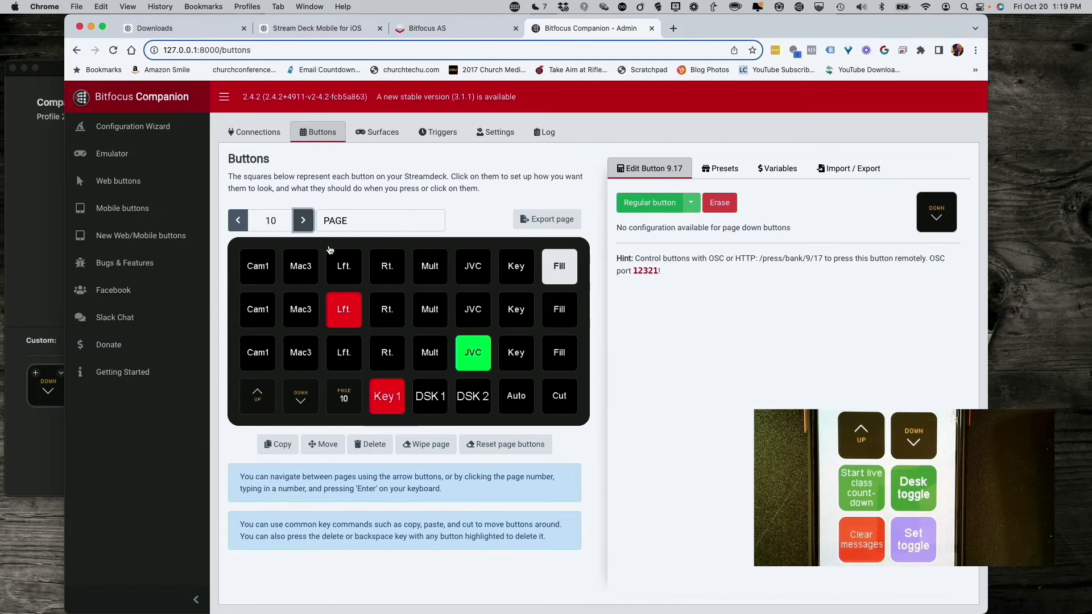
click(301, 218)
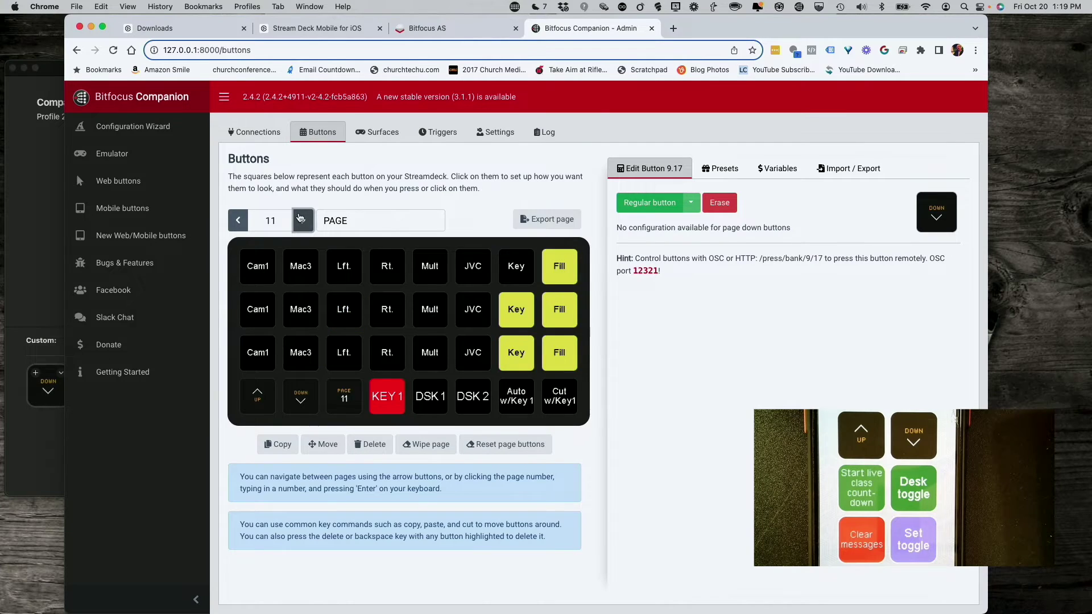
click(300, 219)
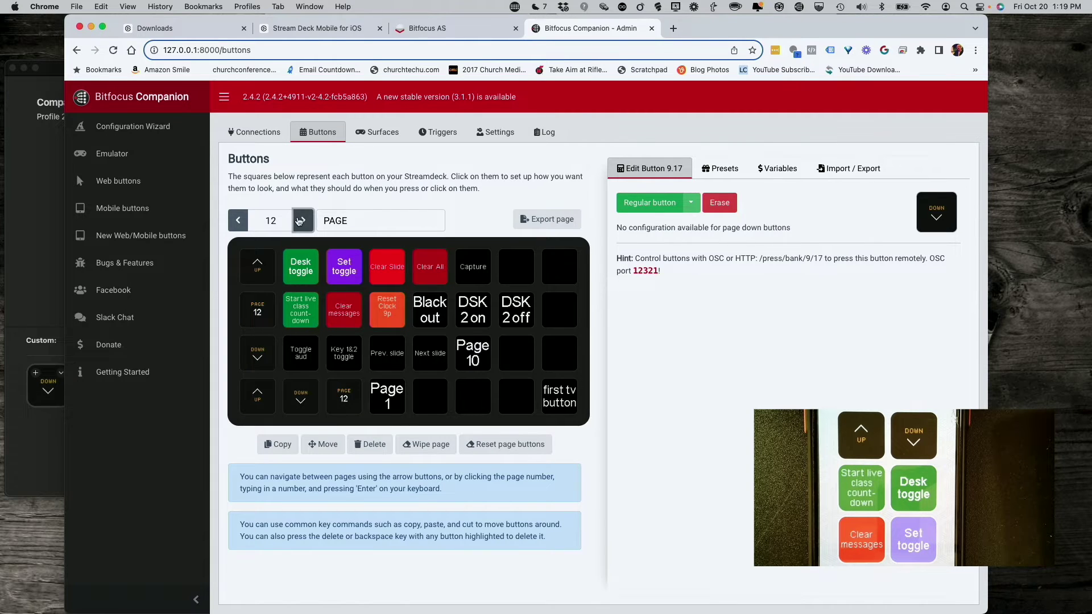
click(301, 220)
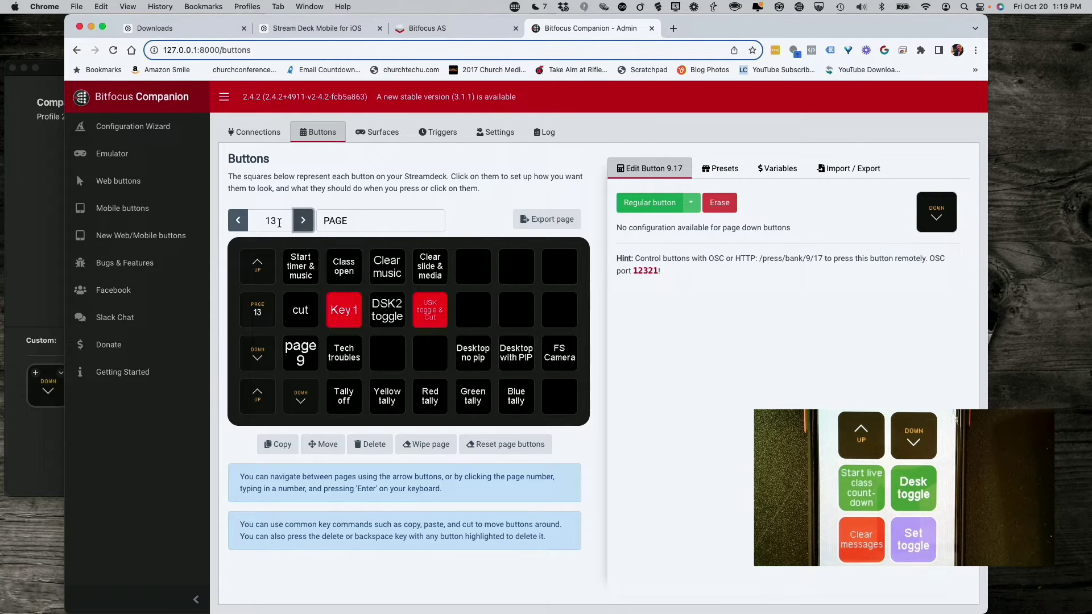
click(304, 220)
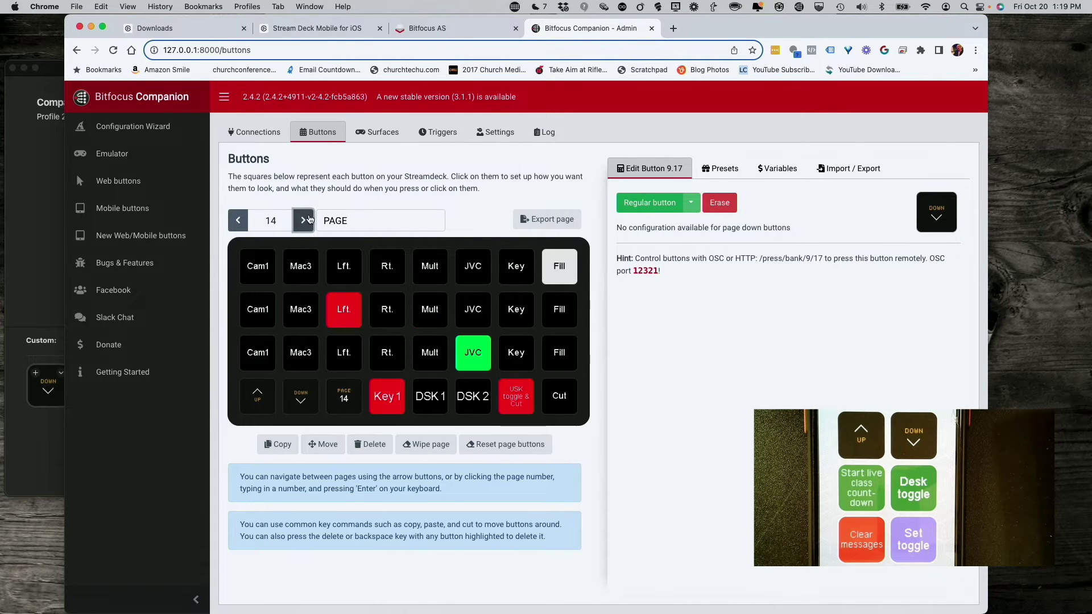
click(310, 220)
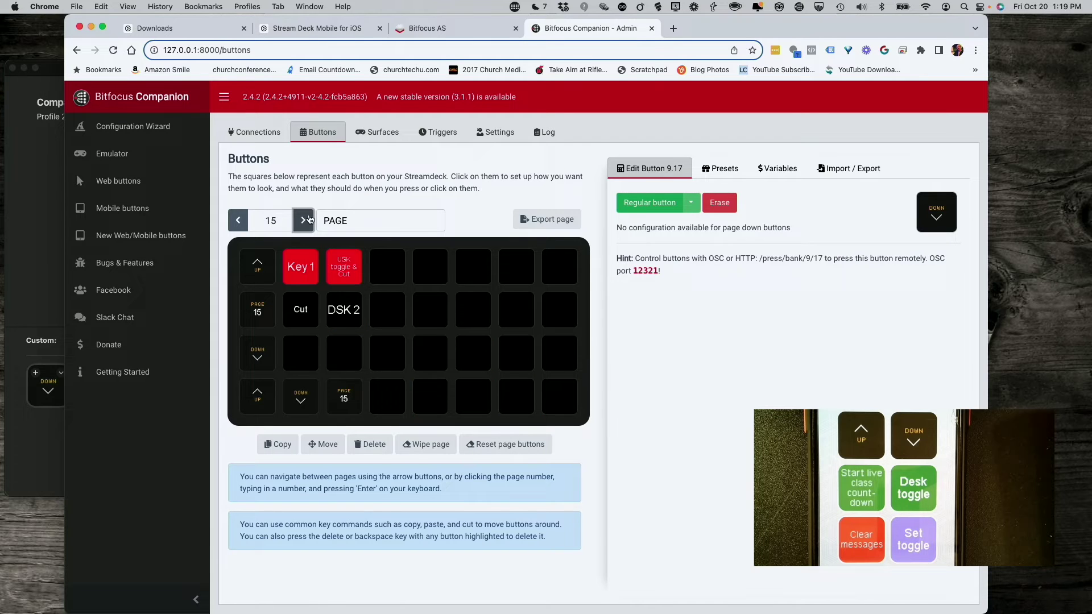
click(310, 219)
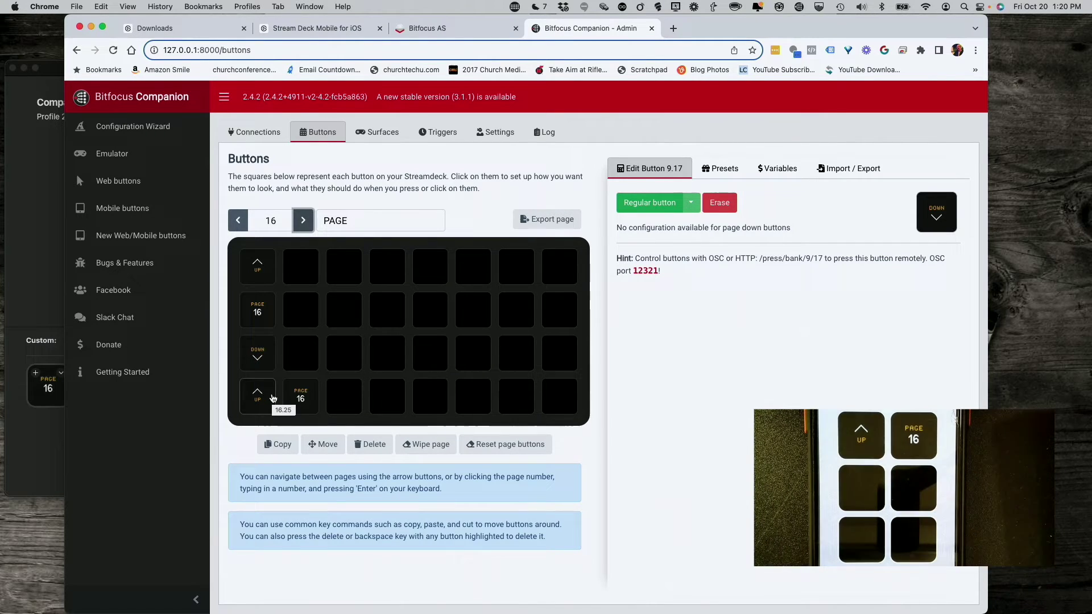
click(310, 222)
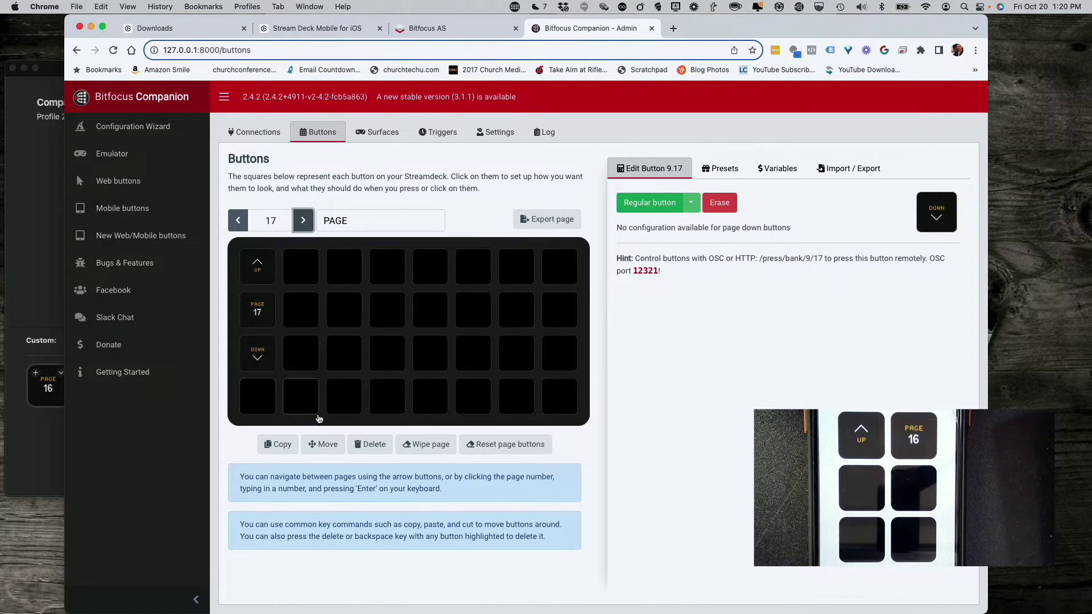
click(239, 222)
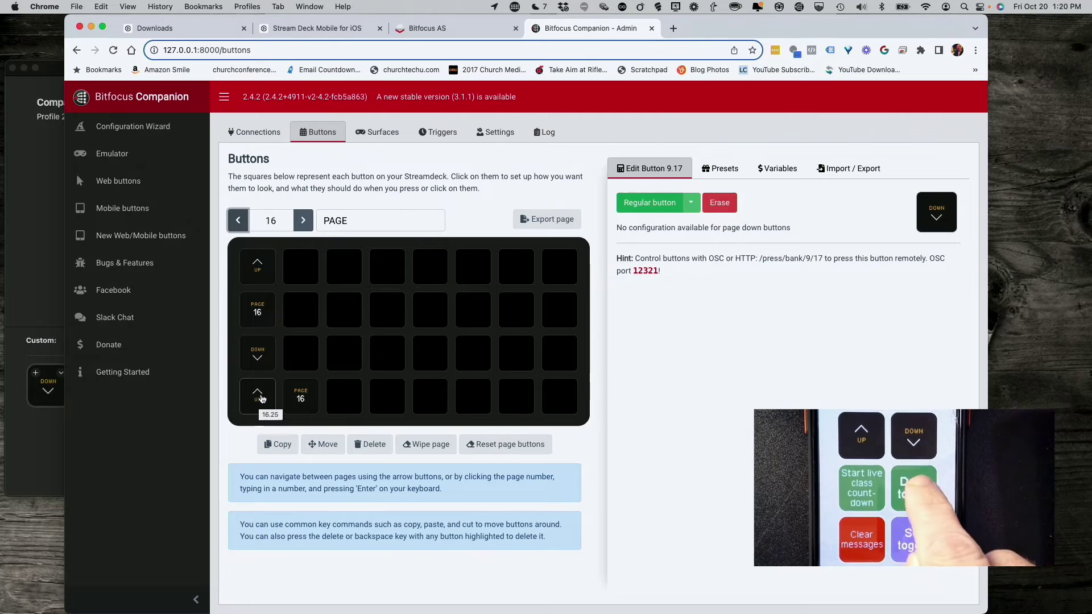
Step: Jump to Companion button page 1 and step back one page from it to view page 99
click(267, 223)
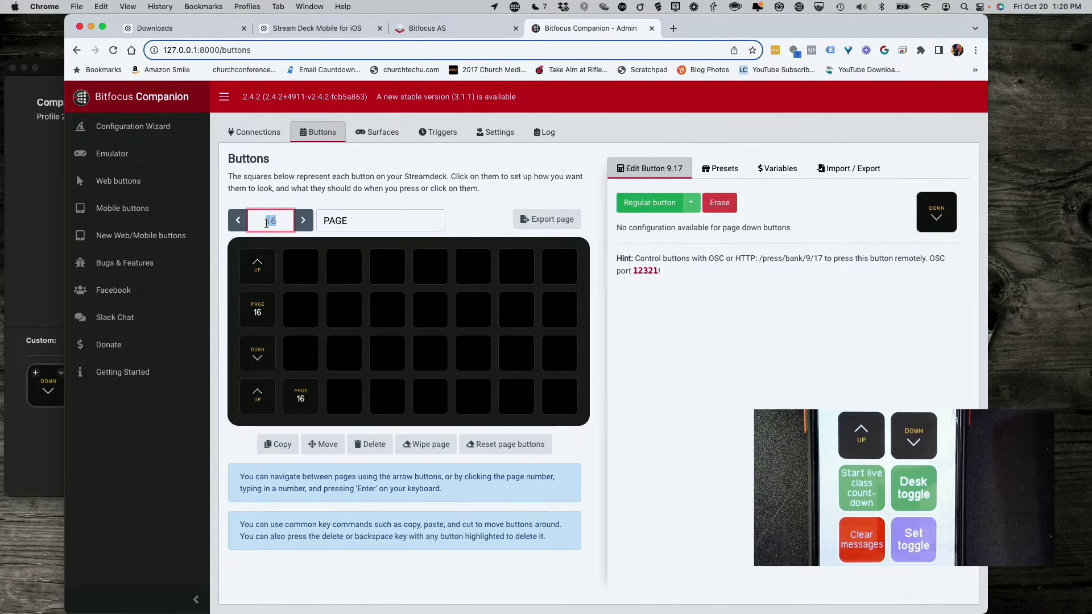
text(1)
key(Return)
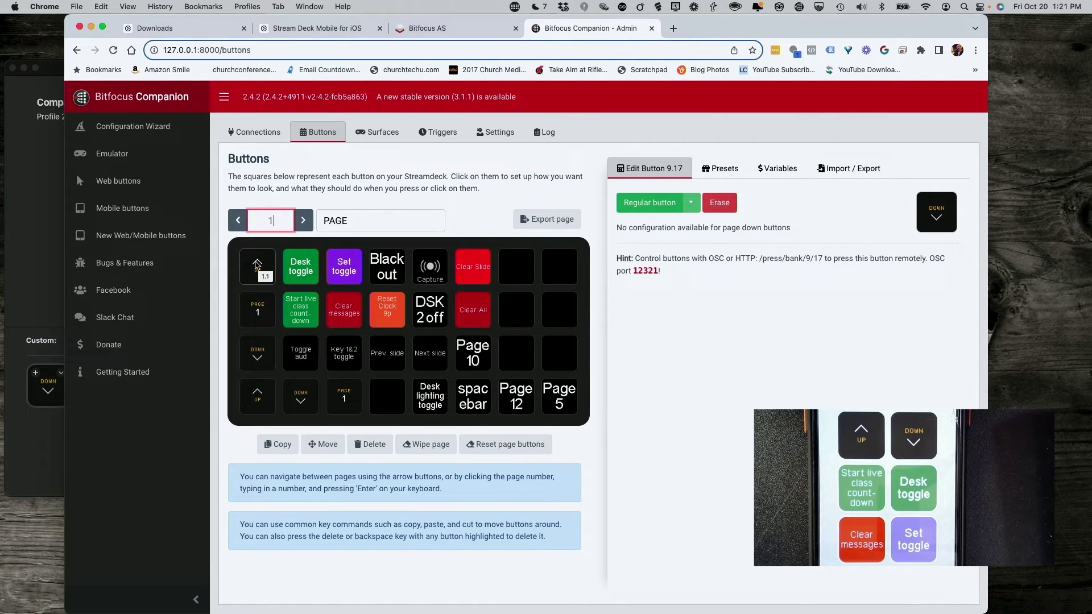
click(238, 220)
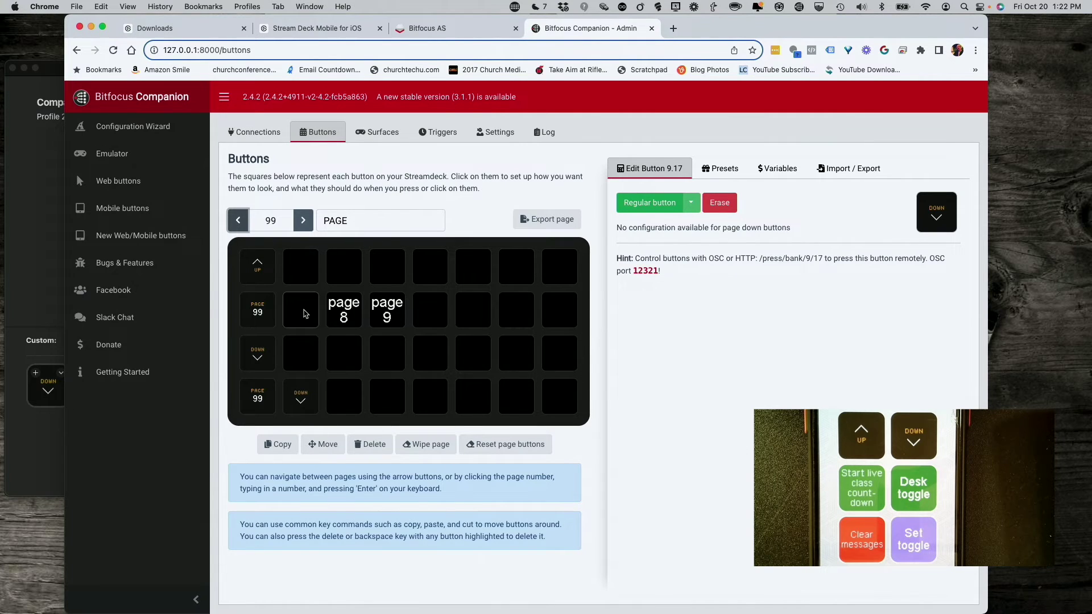
Step: Jump to Companion button page 16 by entering its page number
click(269, 216)
text(1)
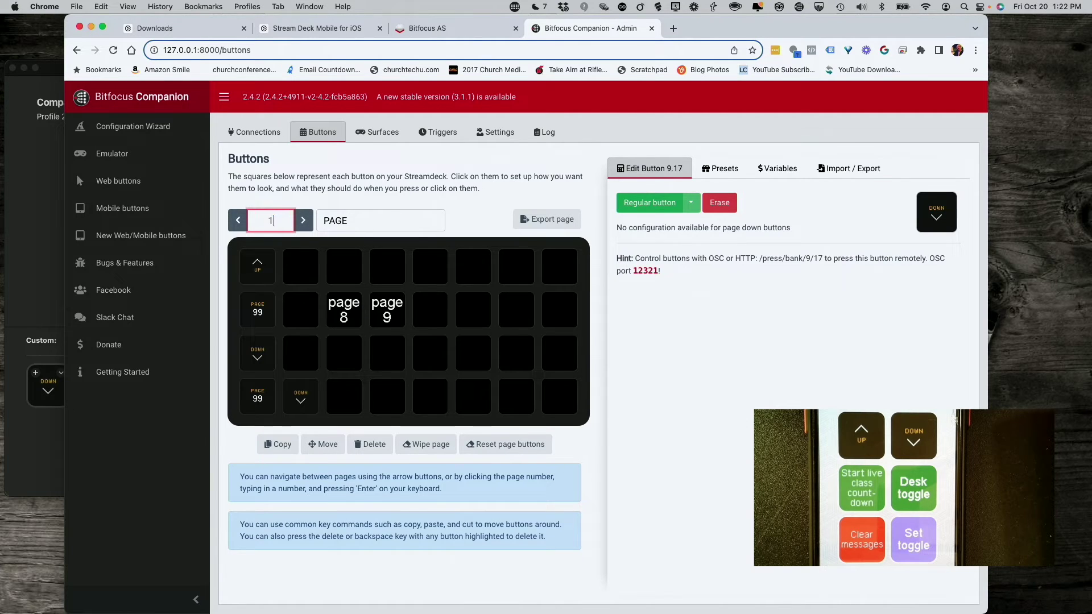
text(6)
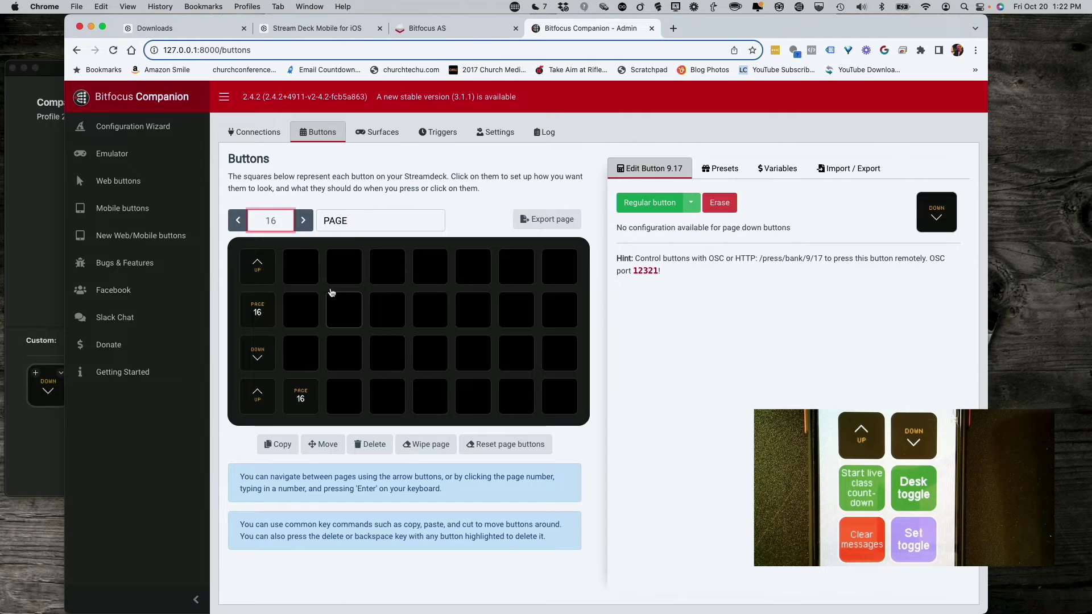
Step: Switch to Stream Deck and view the page options of the selected DOWN key, leaving it set to Dynamic
click(36, 434)
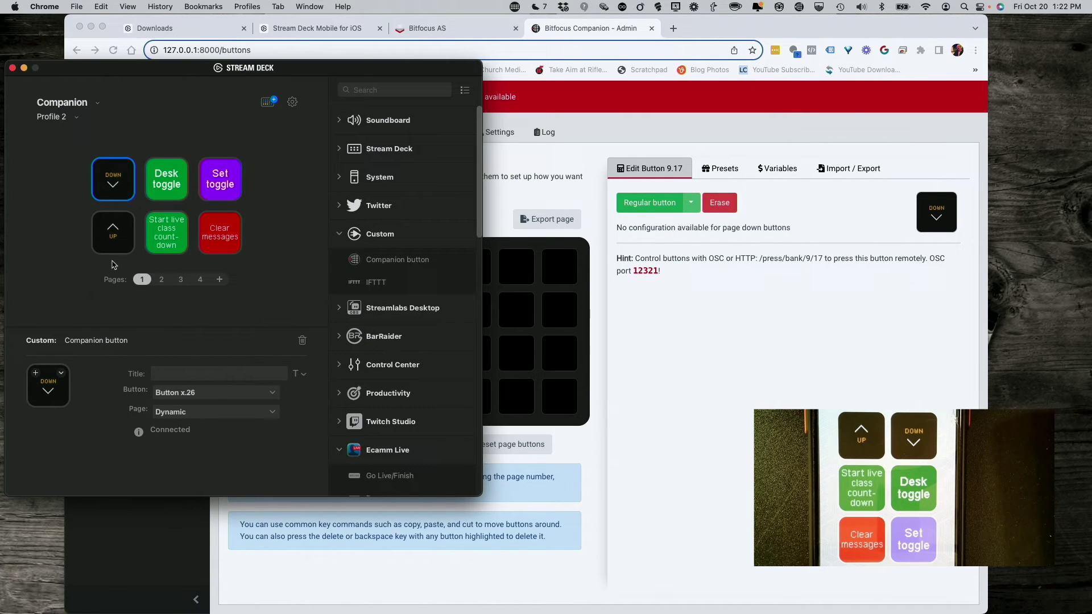
click(228, 415)
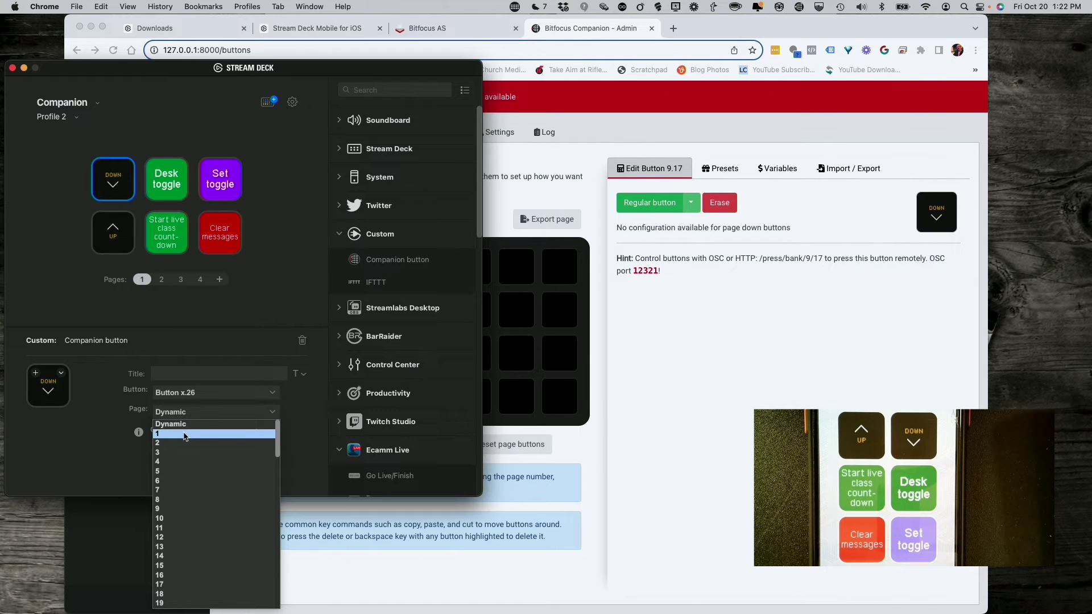
click(306, 437)
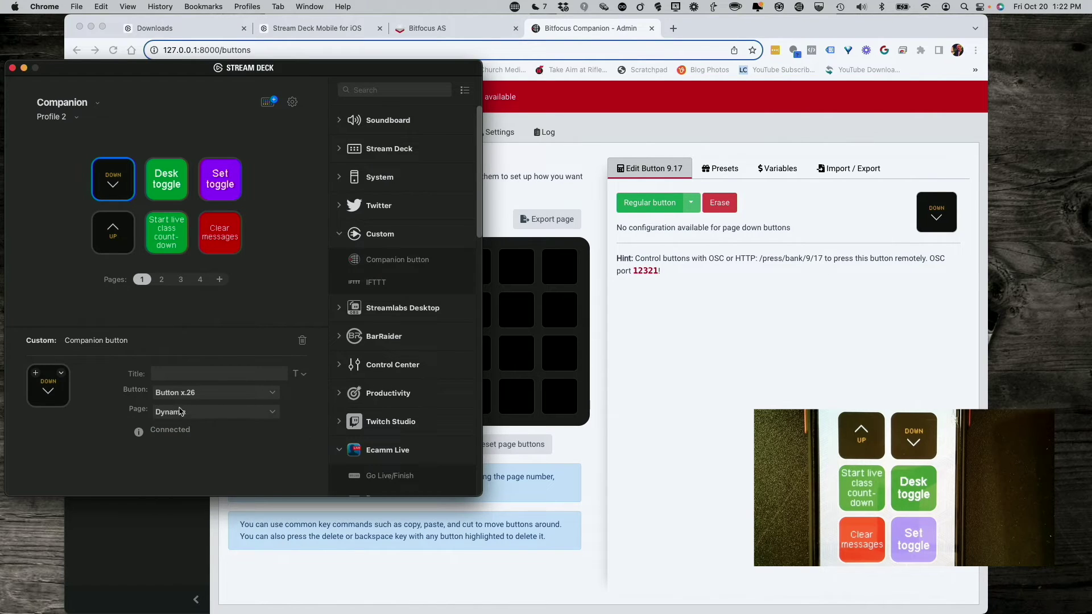